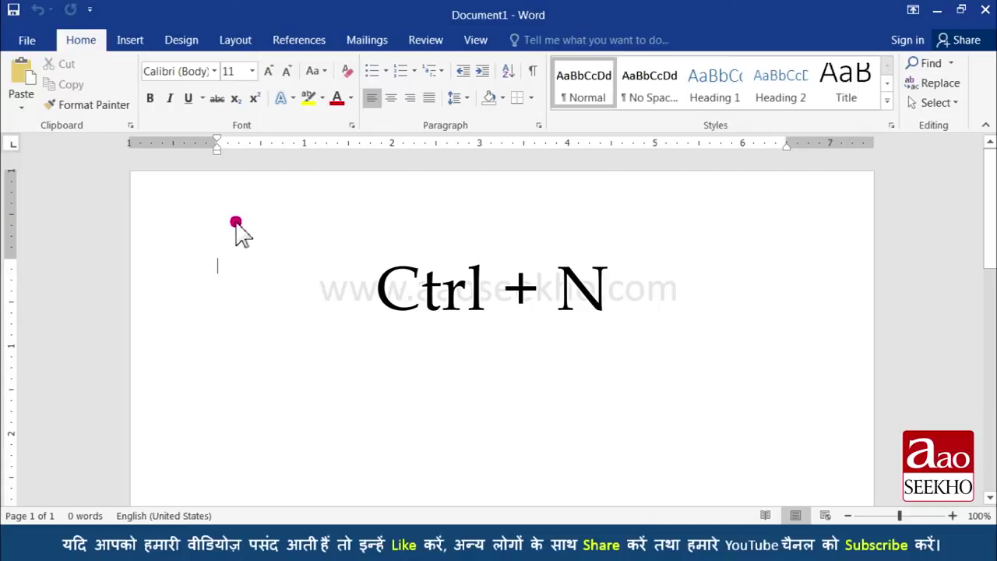
- Show the New document templates page in Word's backstage view
left_click(29, 41)
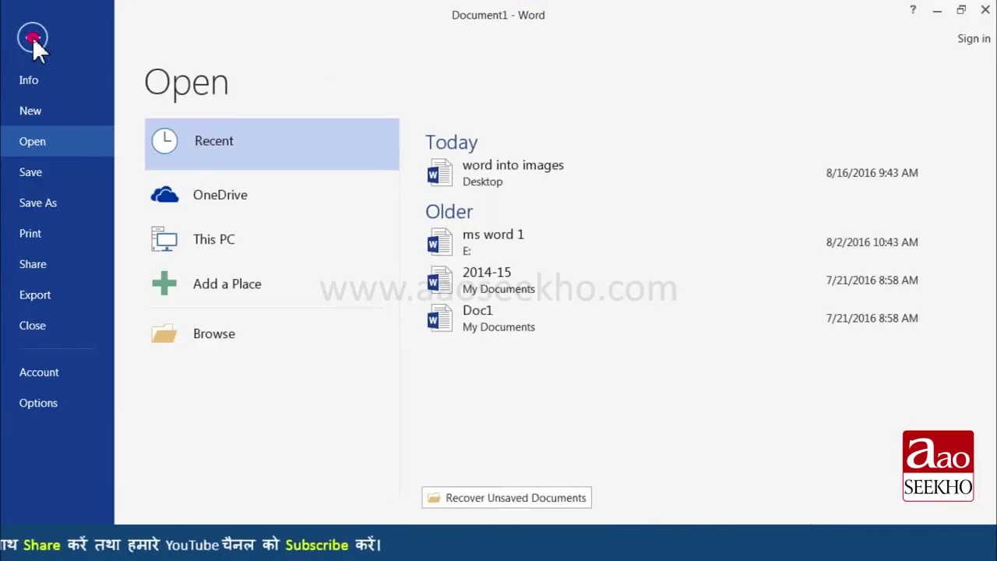
left_click(36, 113)
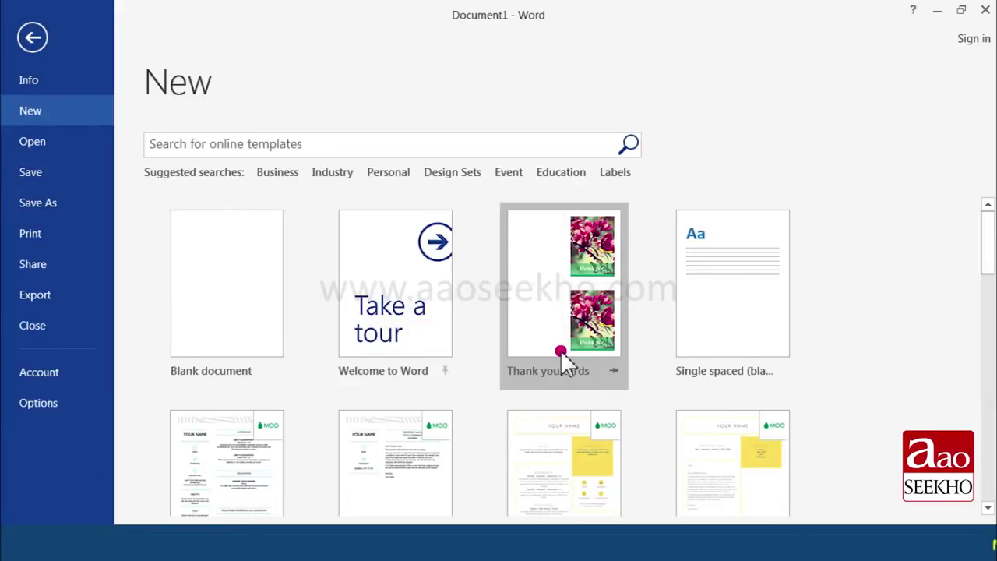
scroll(587, 349, "down", 2)
scroll(592, 360, "up", 2)
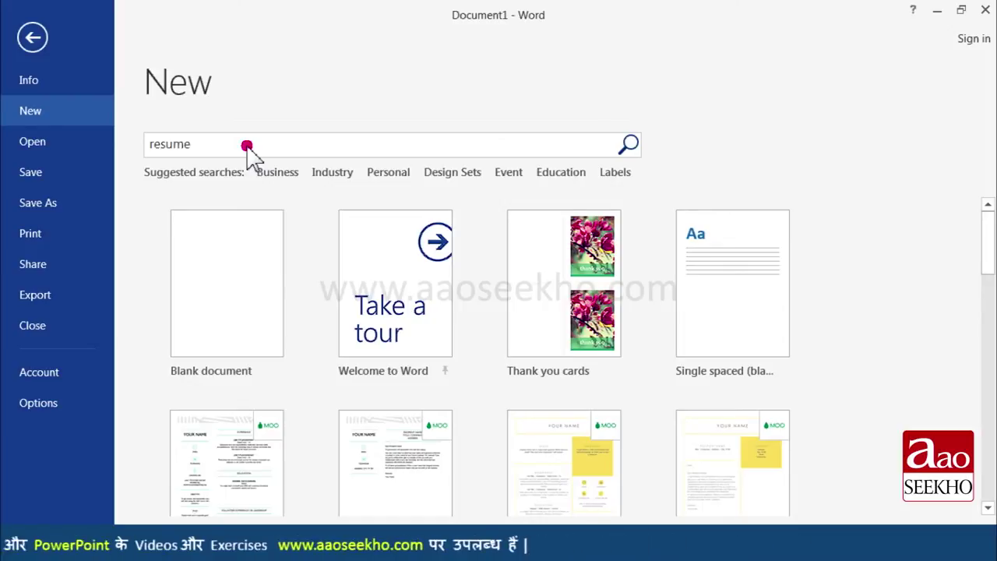
- Search online templates for 'resume', browse the results, then return to the featured templates
key("Return")
scroll(463, 307, "down", 2)
scroll(464, 308, "down", 2)
scroll(463, 308, "down", 2)
scroll(464, 308, "down", 2)
scroll(463, 308, "down", 1)
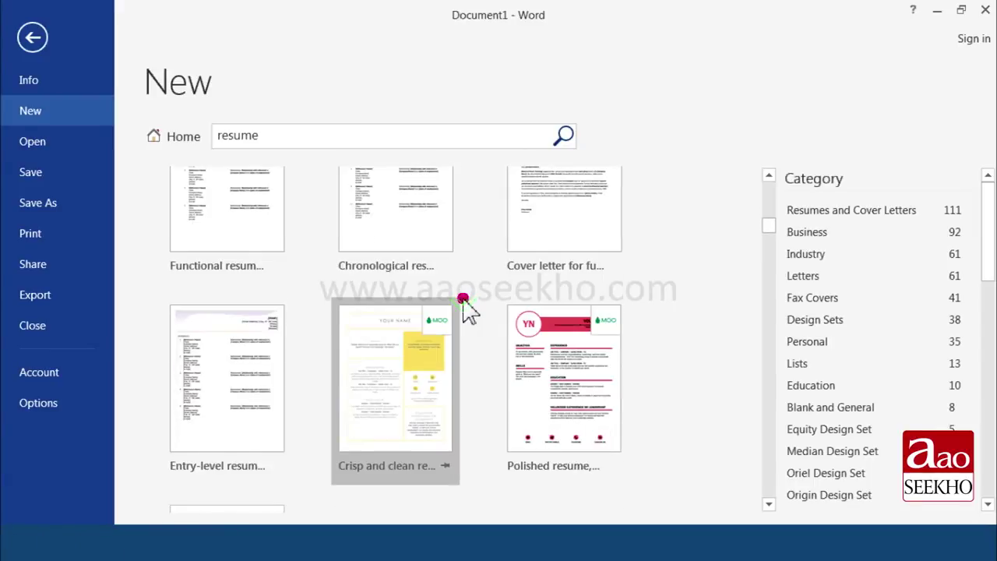
scroll(465, 308, "down", 5)
scroll(465, 308, "down", 3)
scroll(465, 308, "down", 5)
scroll(466, 307, "down", 3)
scroll(465, 308, "down", 2)
scroll(466, 307, "down", 4)
scroll(465, 308, "down", 2)
scroll(466, 307, "down", 1)
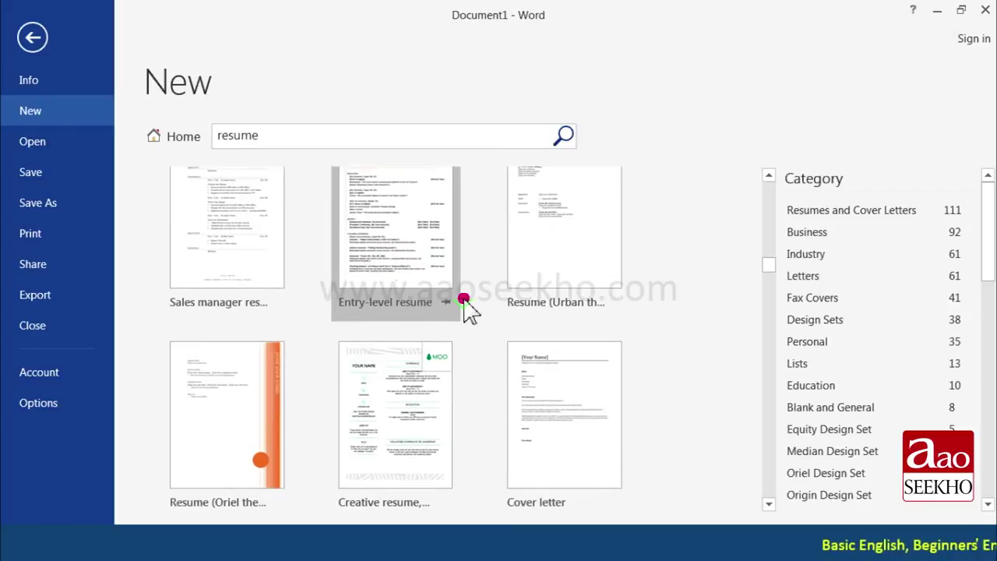
scroll(466, 307, "up", 3)
scroll(466, 308, "up", 5)
scroll(466, 308, "up", 3)
scroll(465, 308, "up", 1)
scroll(465, 308, "up", 2)
scroll(468, 312, "up", 2)
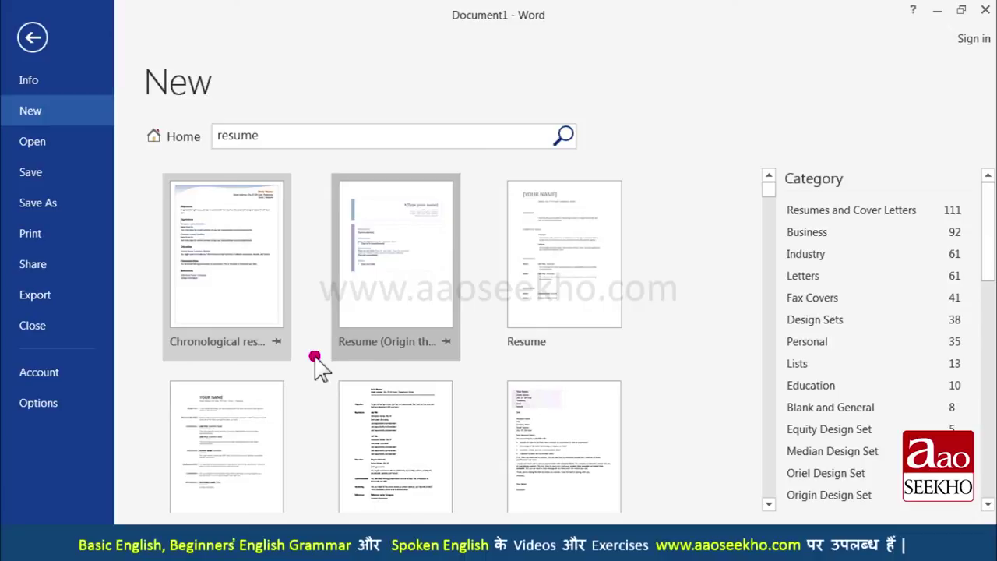
left_click(184, 142)
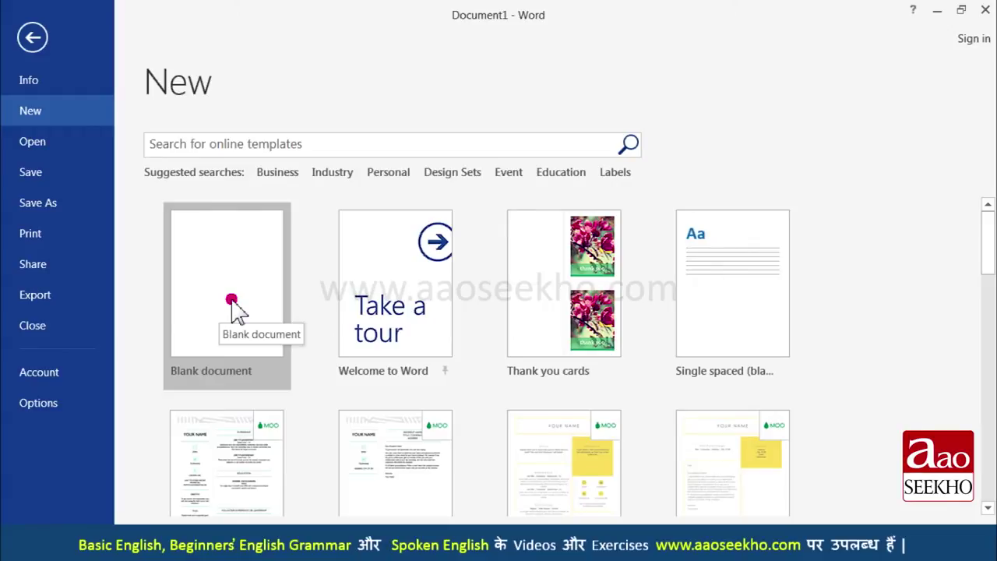
- Create a blank document and type 'How to save a file in MS Word ?'
left_click(233, 301)
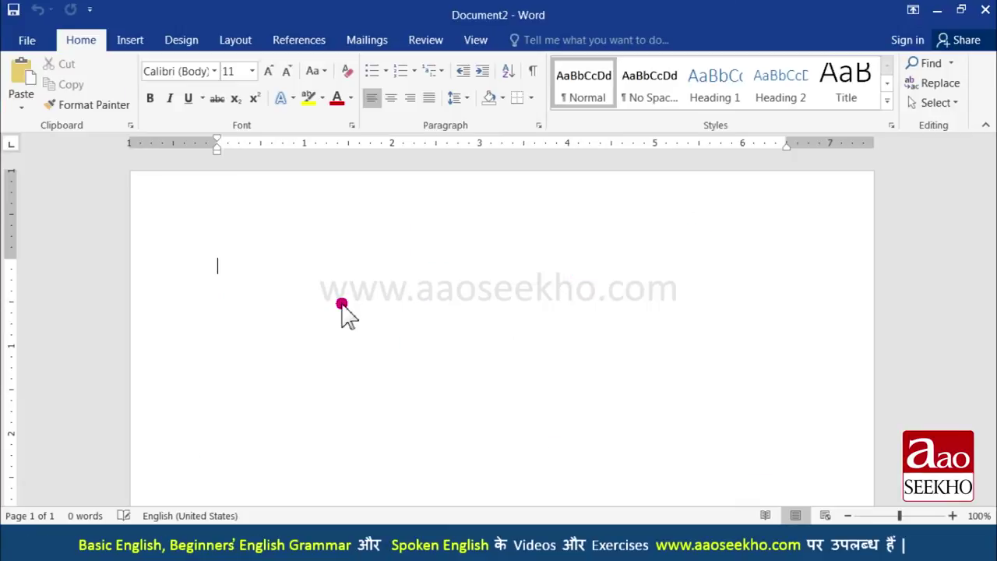
type("How to save a file in MS Word ?")
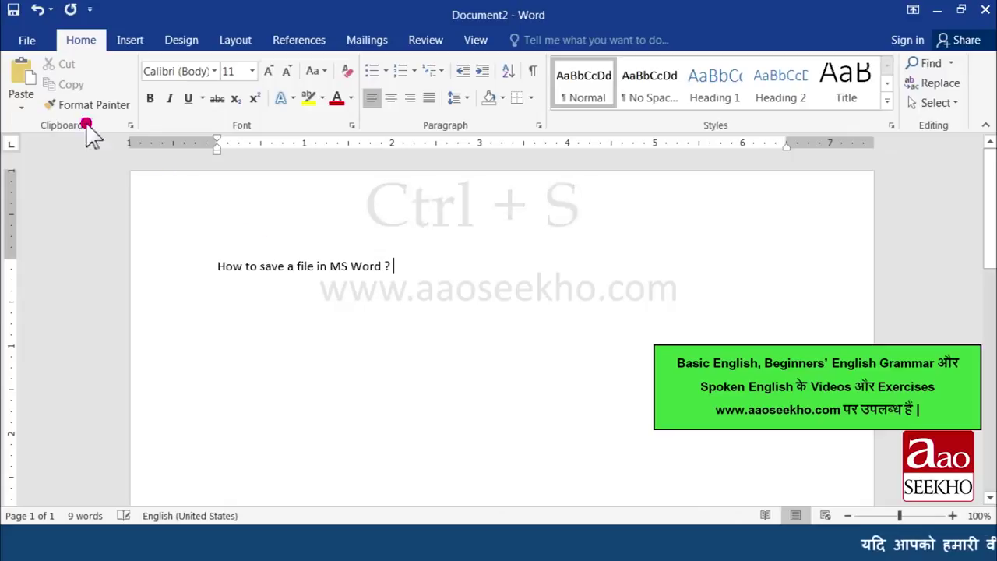
- Open the Save As dialog via This PC, suggesting the name 'How to save a file in MS Word'
left_click(36, 42)
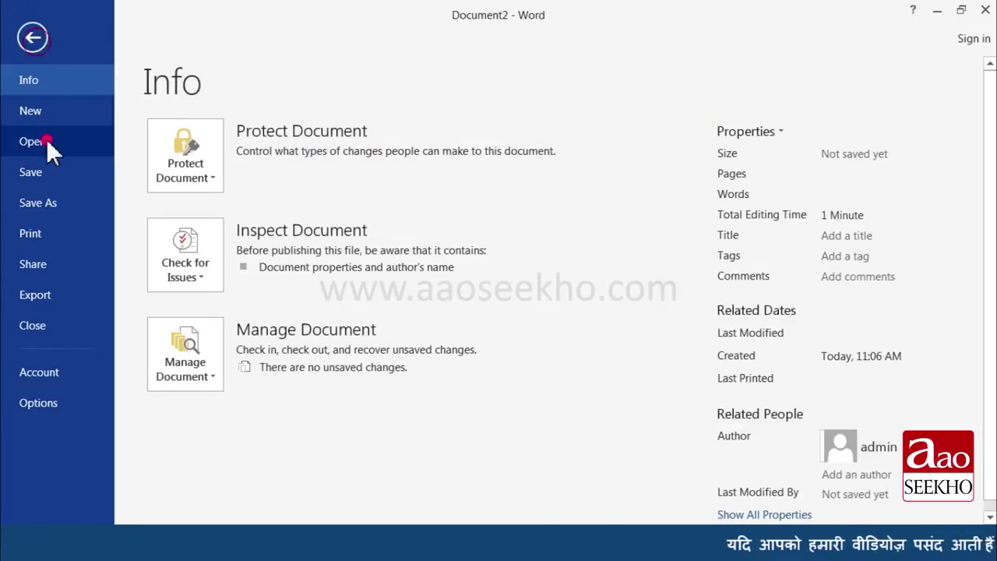
left_click(43, 174)
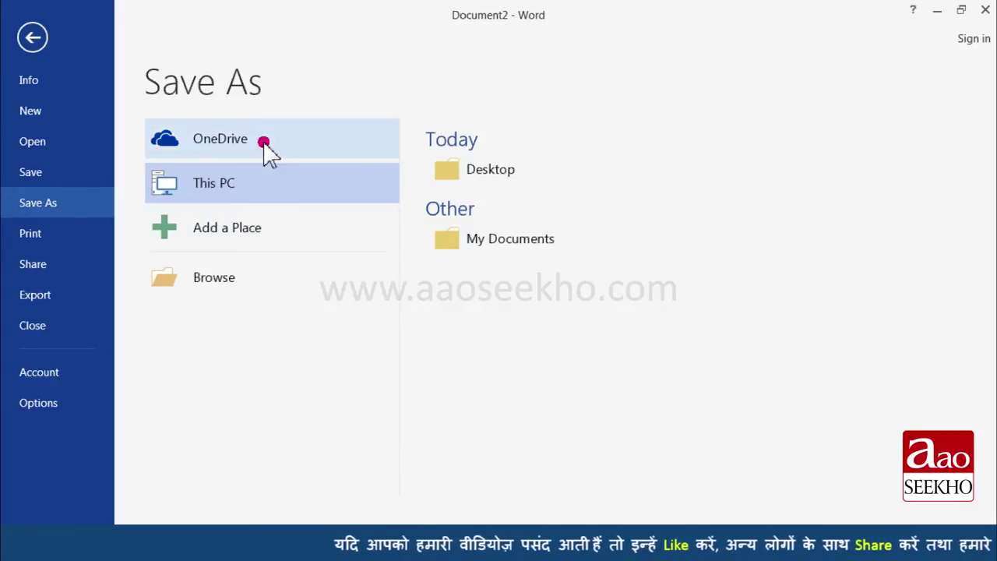
left_click(266, 143)
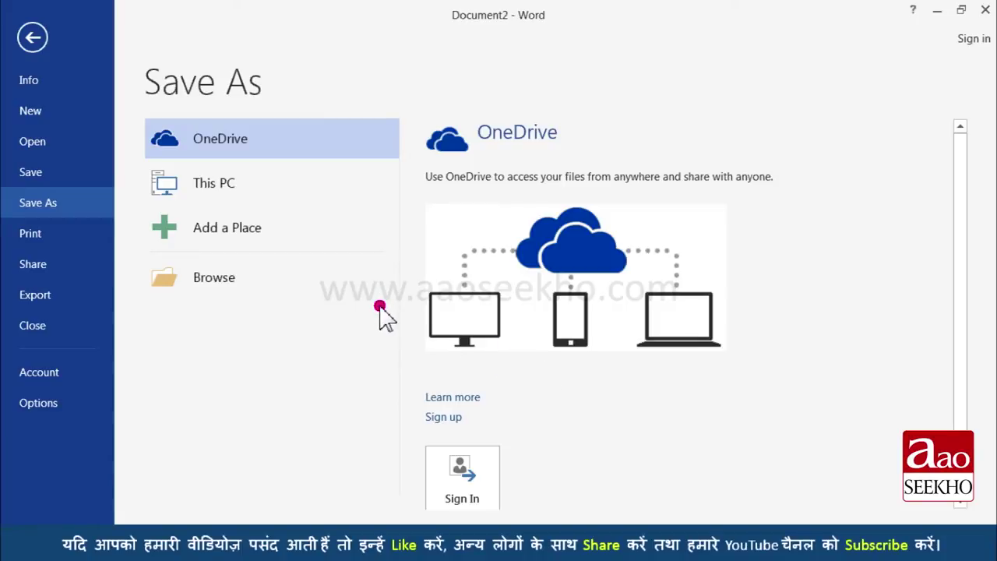
left_click(273, 190)
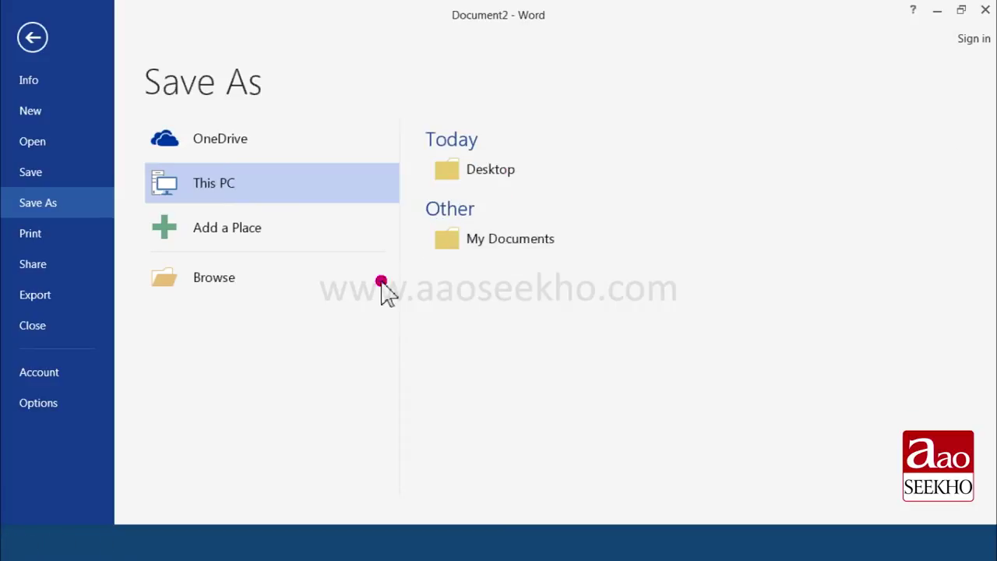
left_click(508, 250)
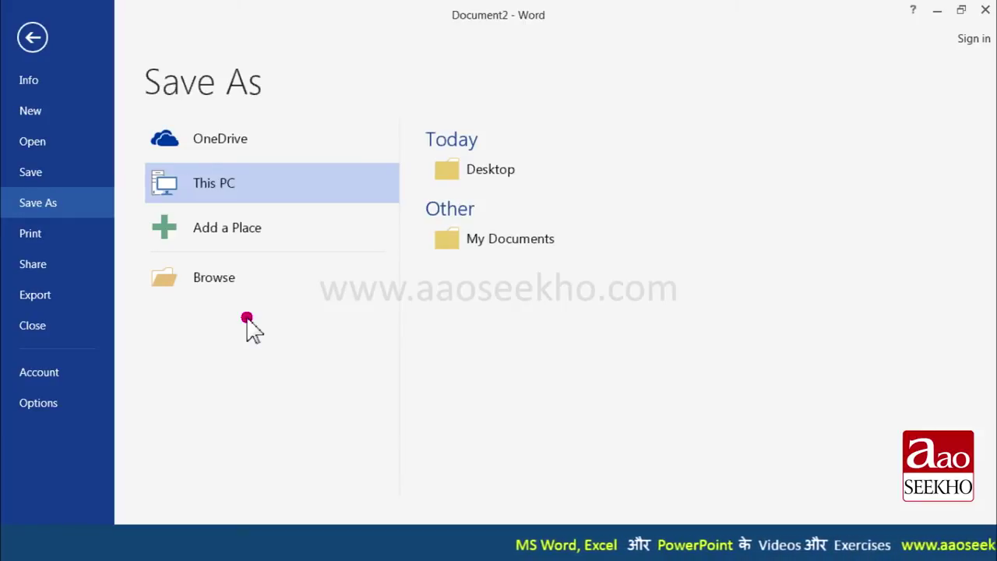
left_click(230, 281)
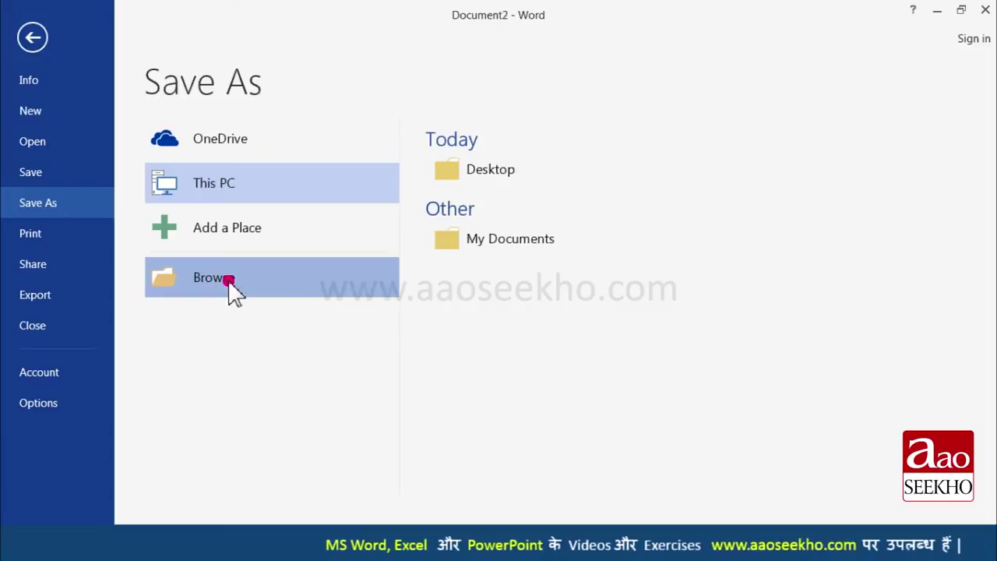
left_click(230, 282)
left_click_drag(154, 161, 154, 243)
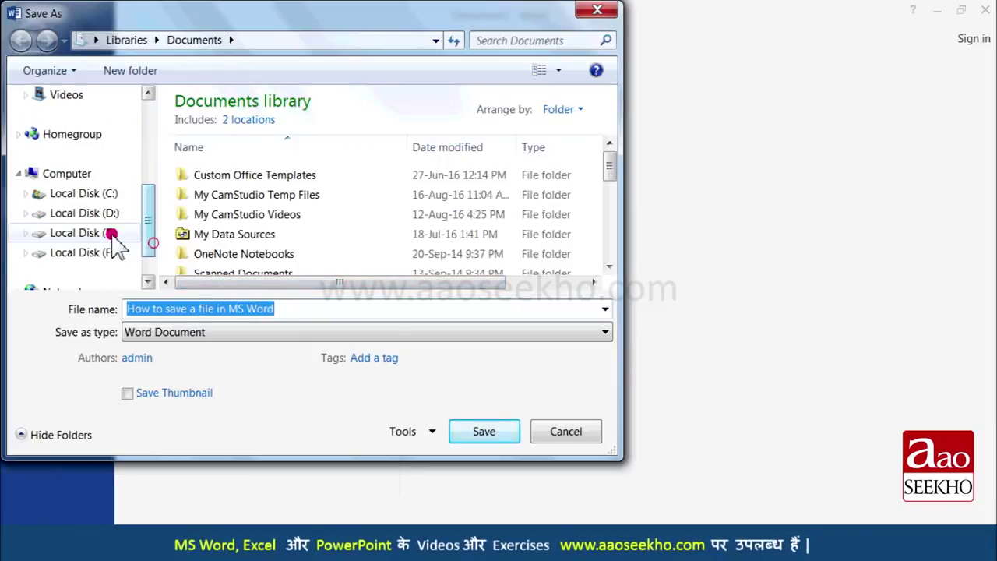
- Pick Local Disk (E:), rename the file to 'First File' and save it
left_click(111, 234)
left_click(327, 310)
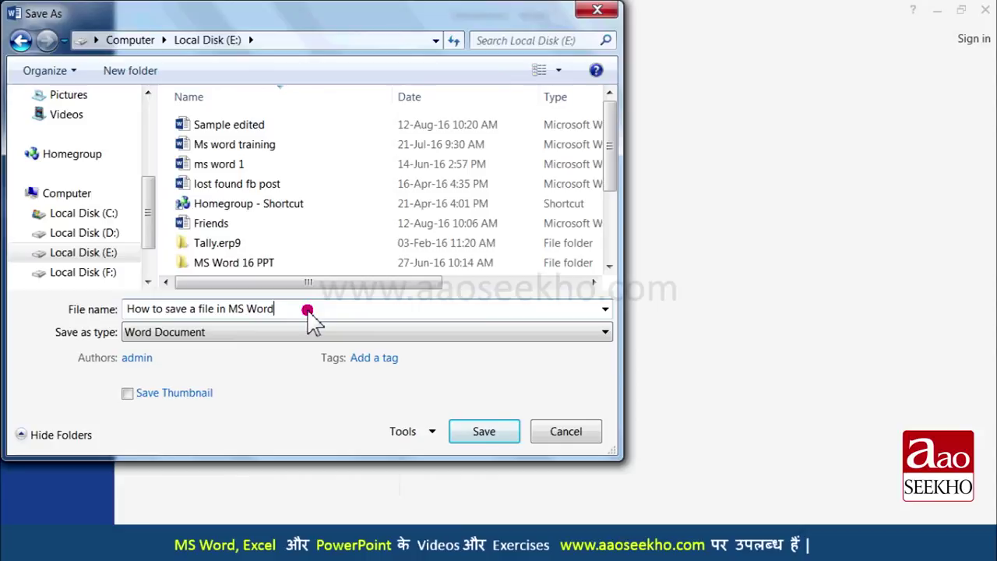
key("BackSpace")
key("BackSpace")
key("BackSpace")
key("BackSpace")
key("BackSpace")
key("BackSpace")
type("First File")
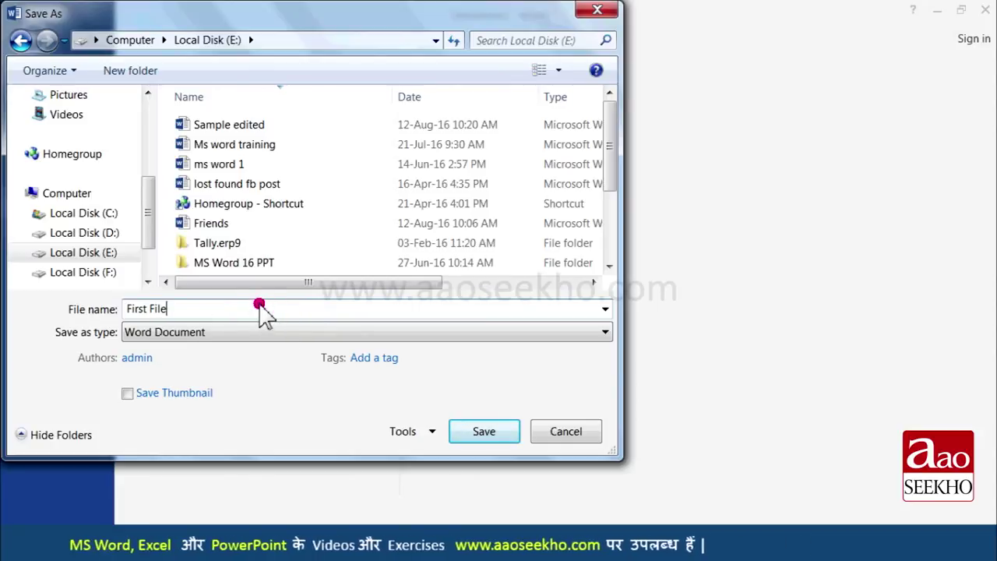
left_click(484, 433)
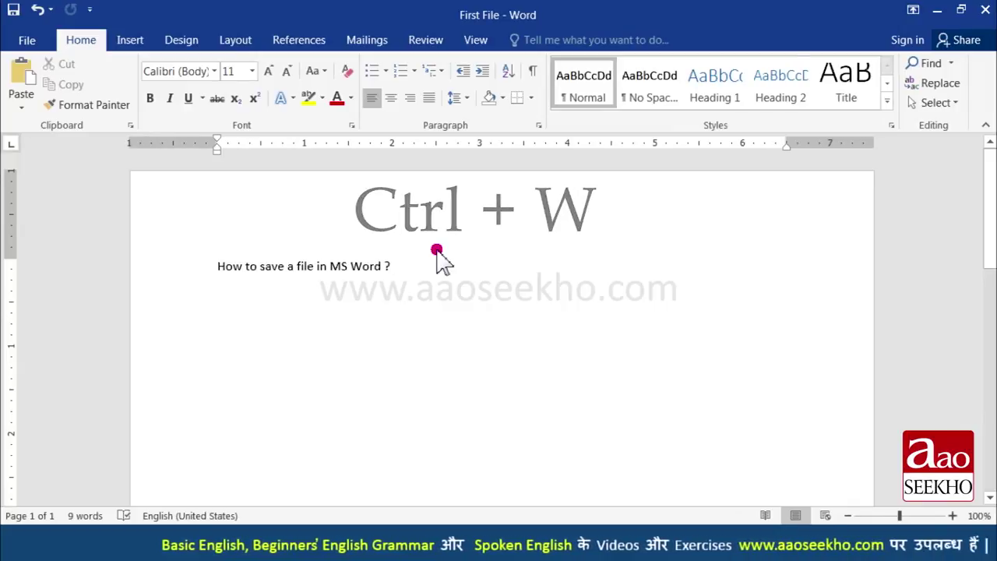
- Close First File, create a new document reading 'Always save your file.', and begin closing it
left_click(10, 37)
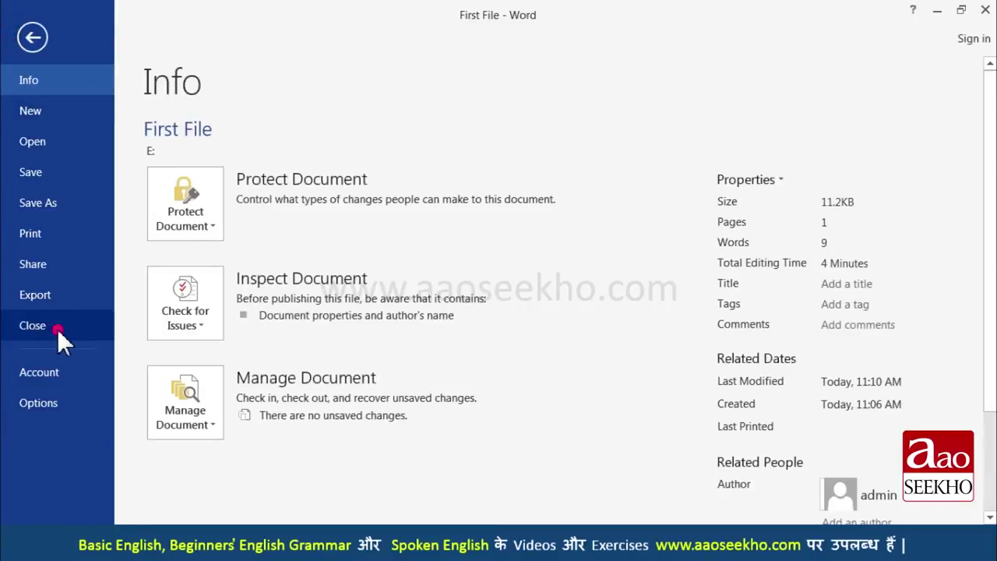
left_click(57, 329)
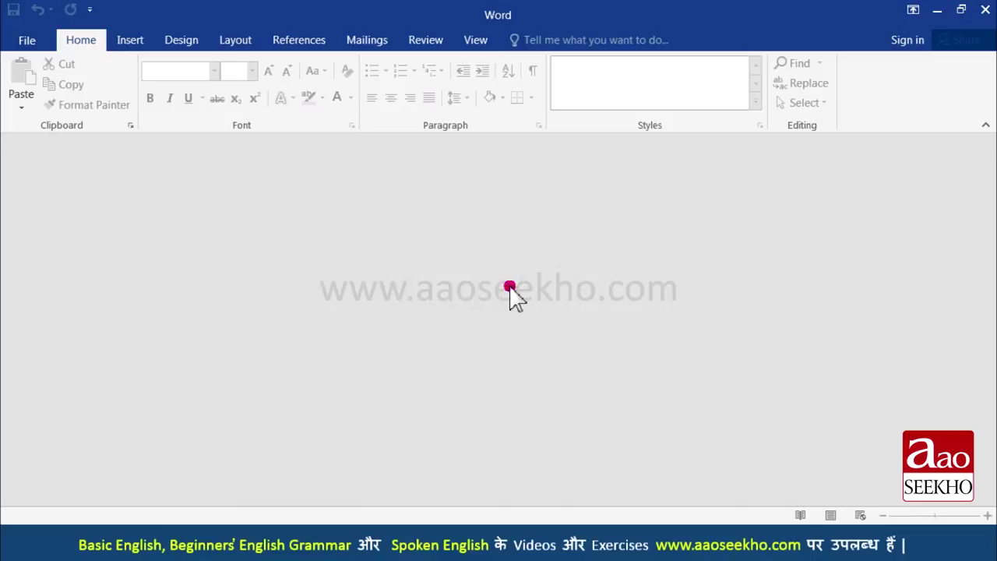
key("ctrl+n")
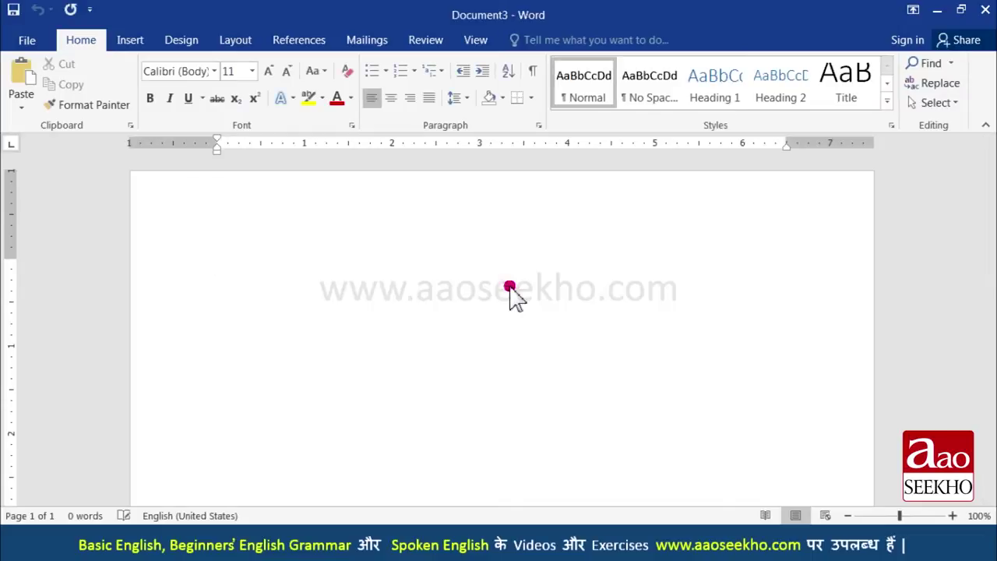
type("Always s")
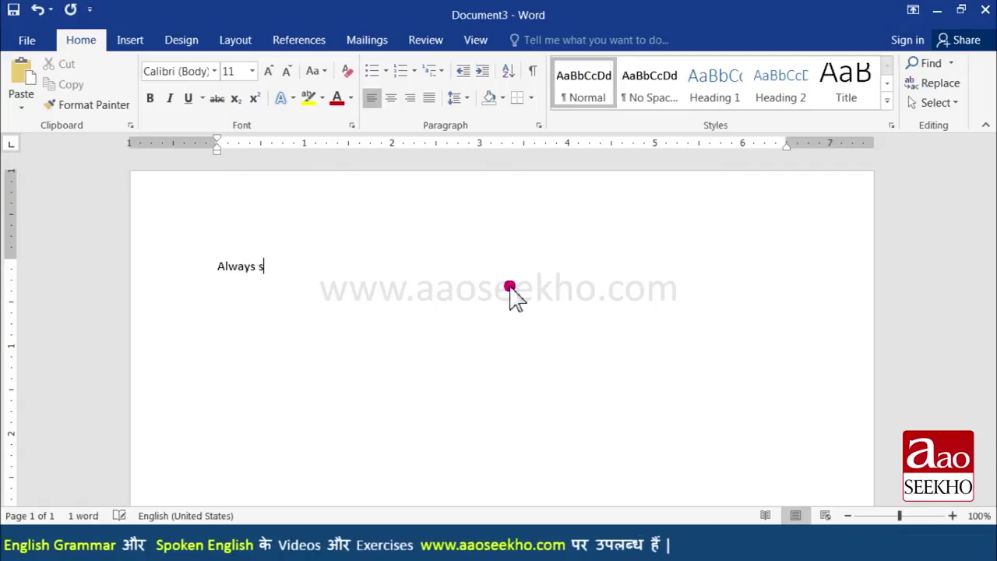
type("ave your file.")
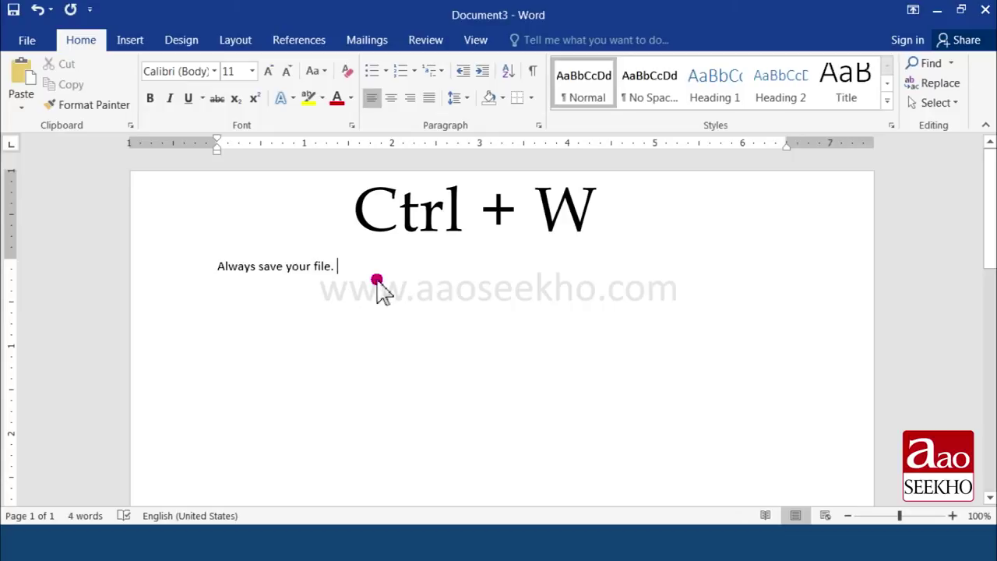
key("ctrl+w")
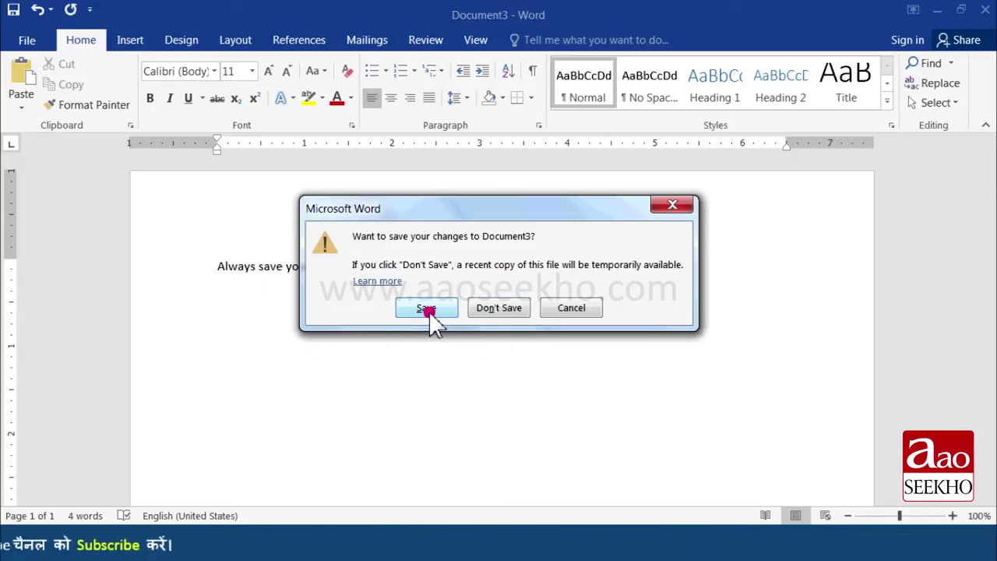
- Discard Document3's changes and show the recent documents list on the Open page
left_click(507, 314)
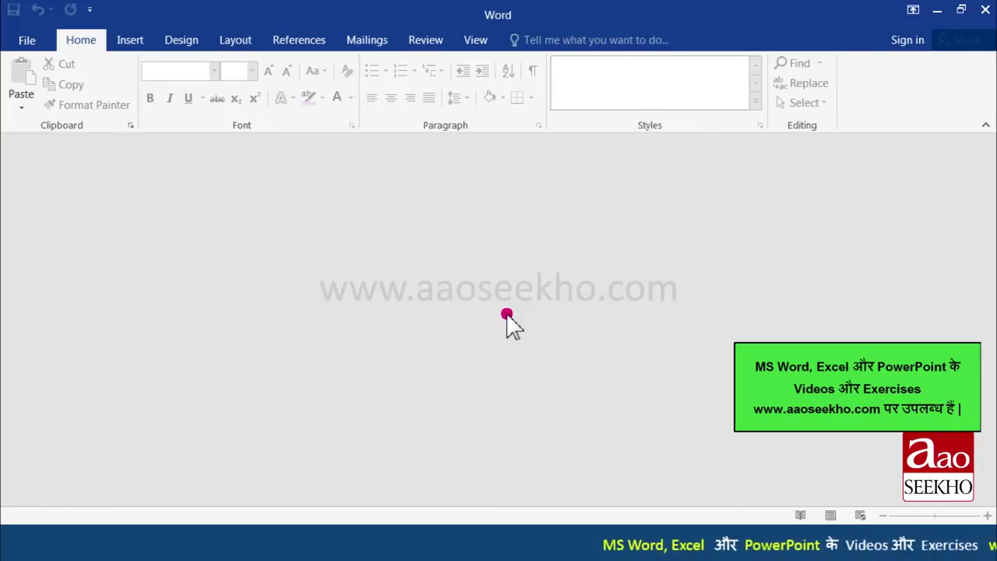
key("ctrl+o")
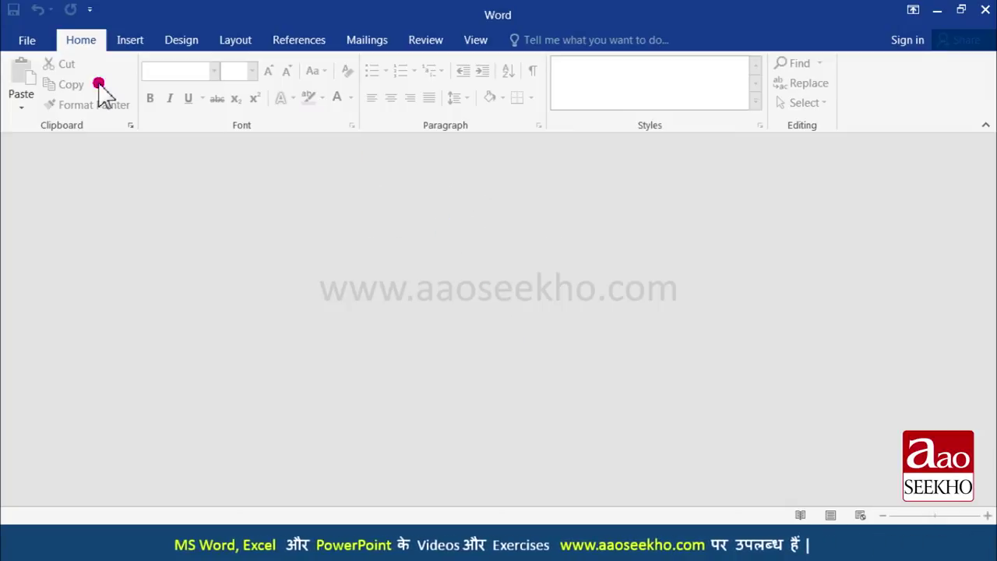
left_click(35, 43)
left_click(43, 138)
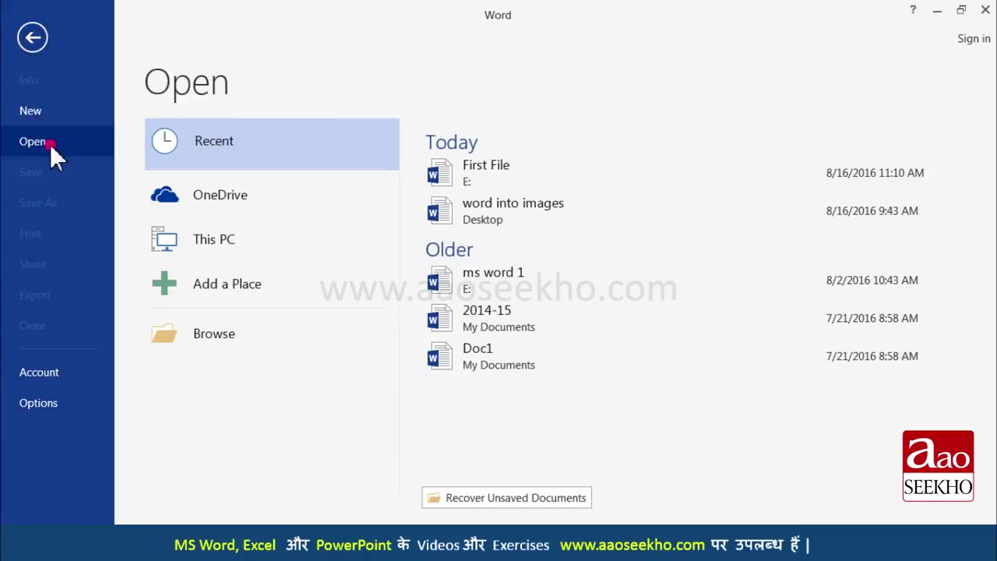
left_click(166, 144)
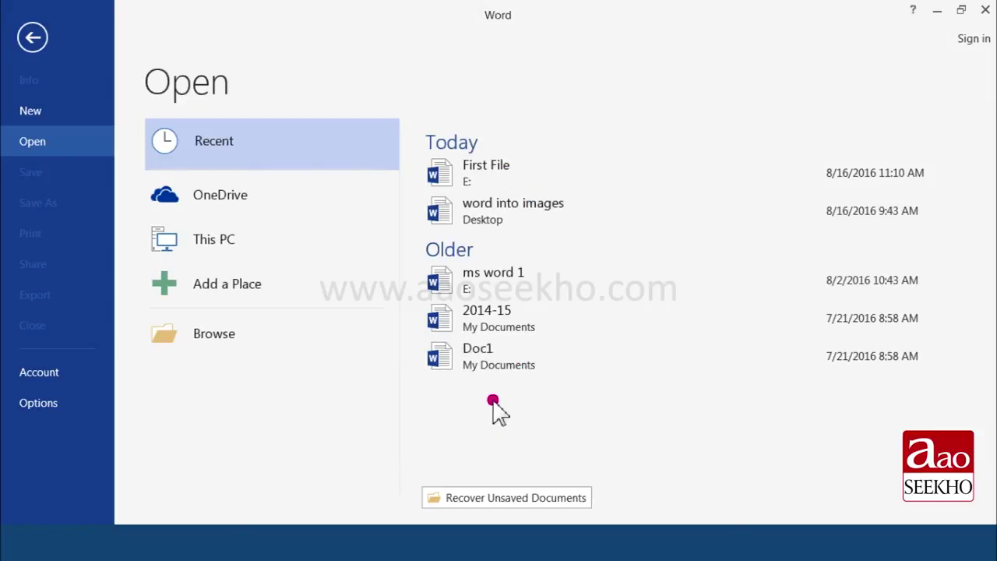
- Browse to Local Disk (E:) and open First File
left_click(243, 339)
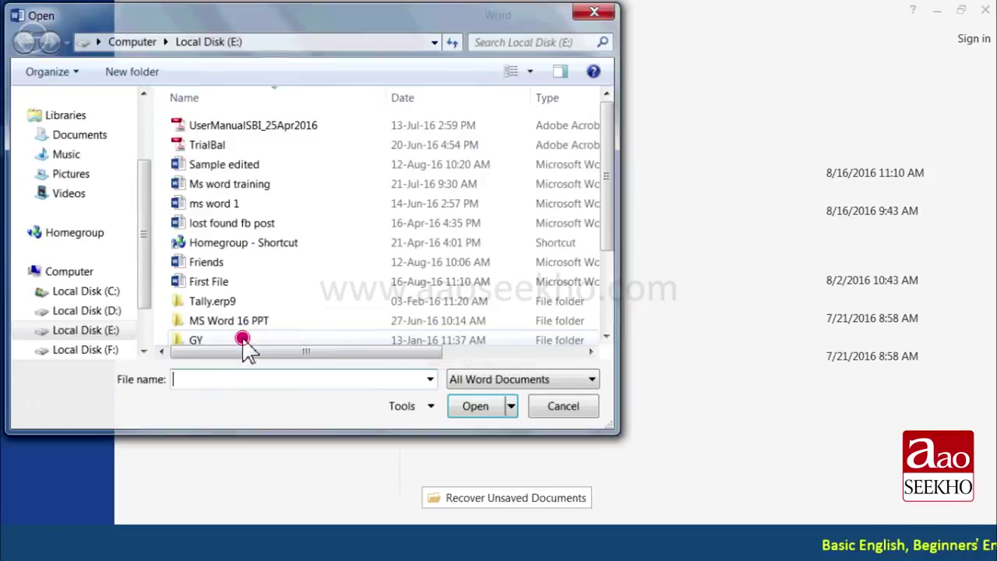
left_click_drag(142, 296, 143, 331)
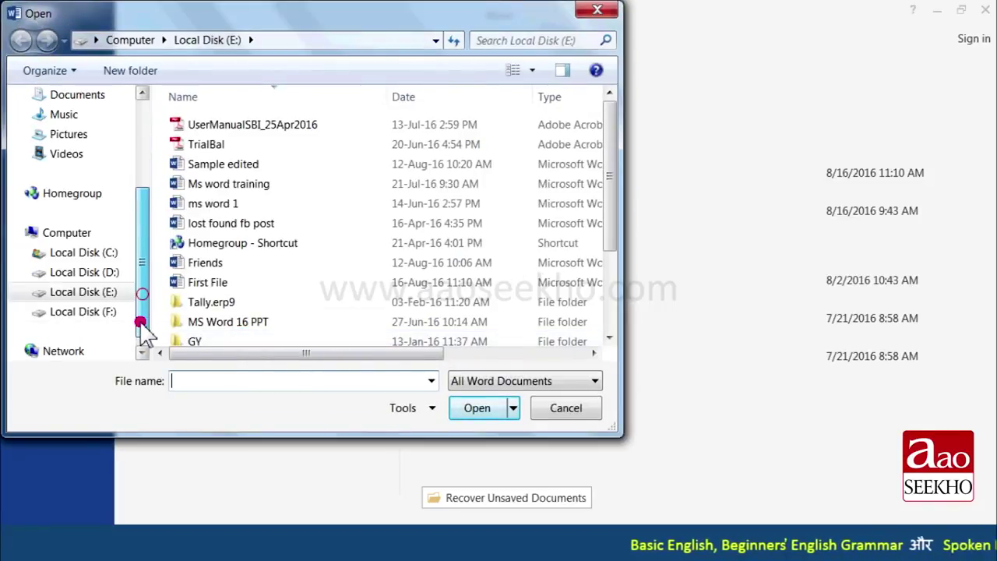
left_click(92, 292)
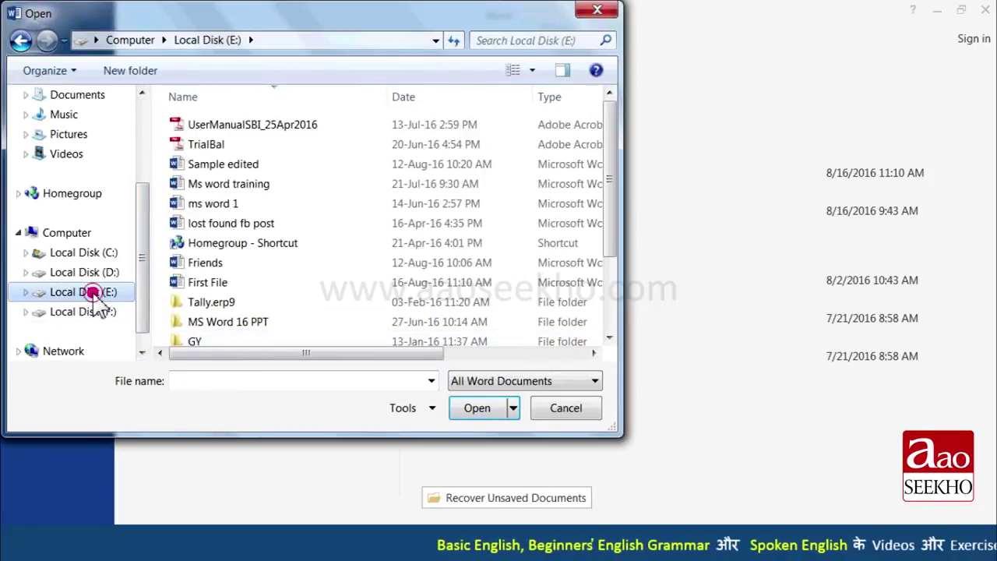
left_click(225, 282)
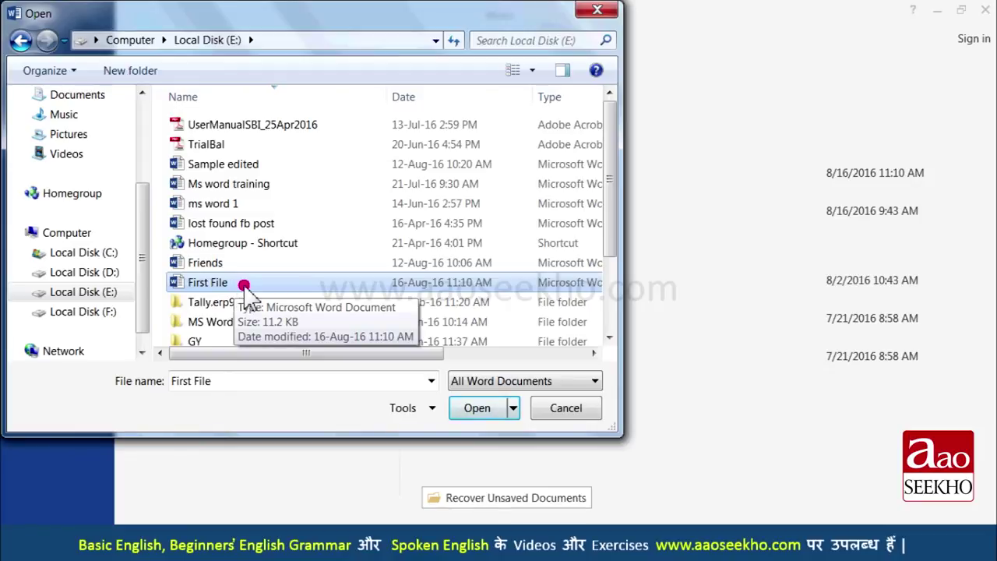
left_click(481, 410)
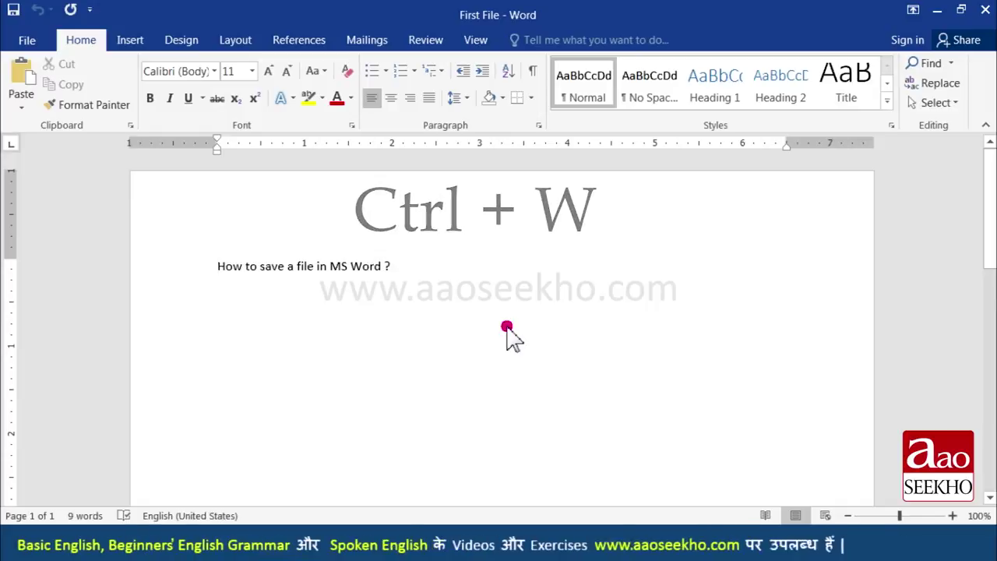
key("ctrl+w")
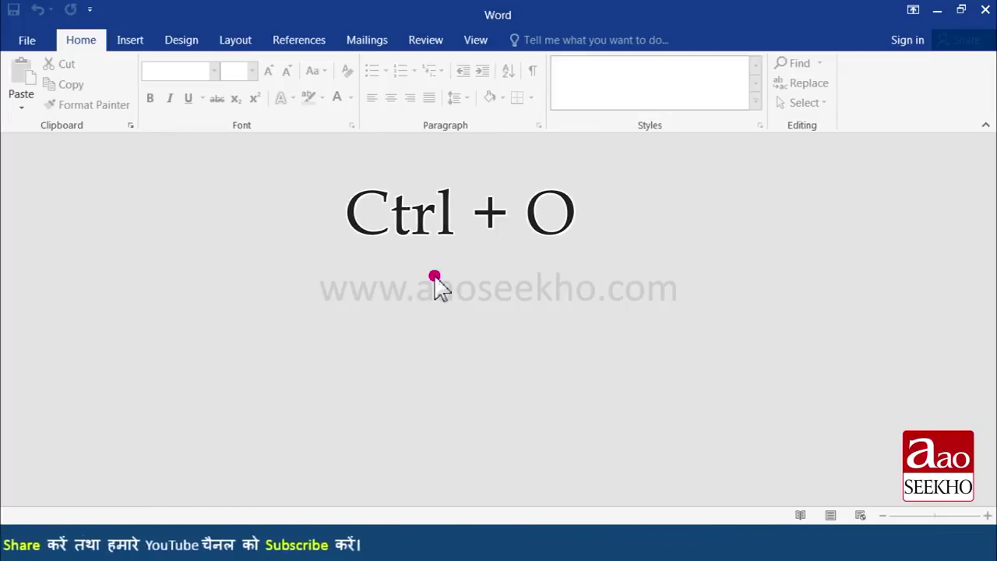
key("ctrl+o")
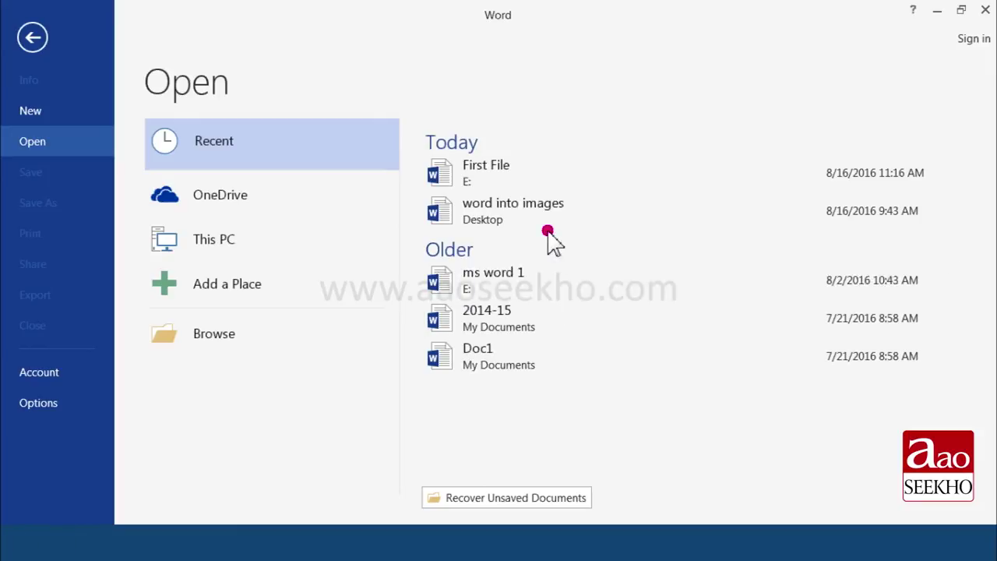
left_click(545, 176)
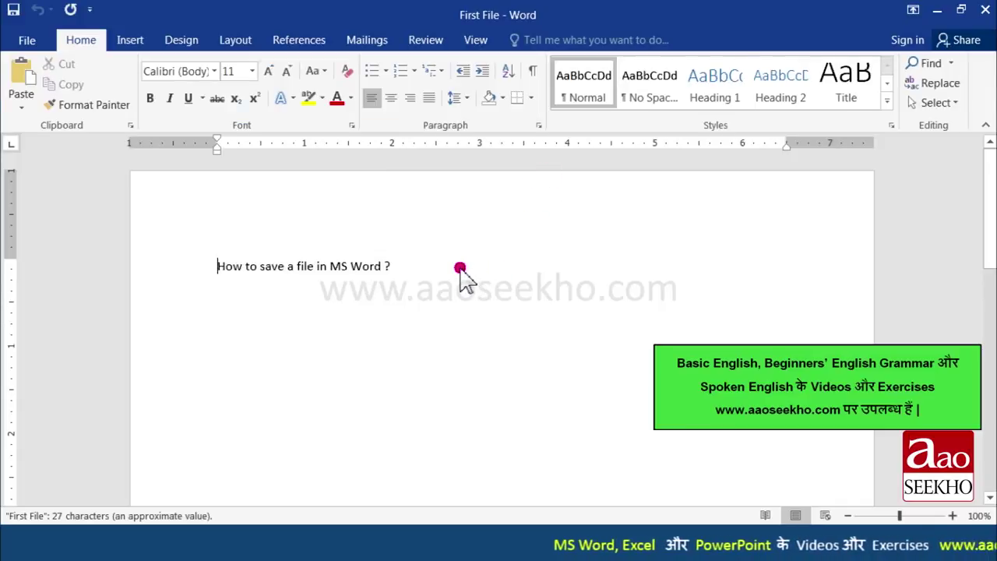
- Add the line 'I want to save this file in My Documents.' below the question
left_click(460, 269)
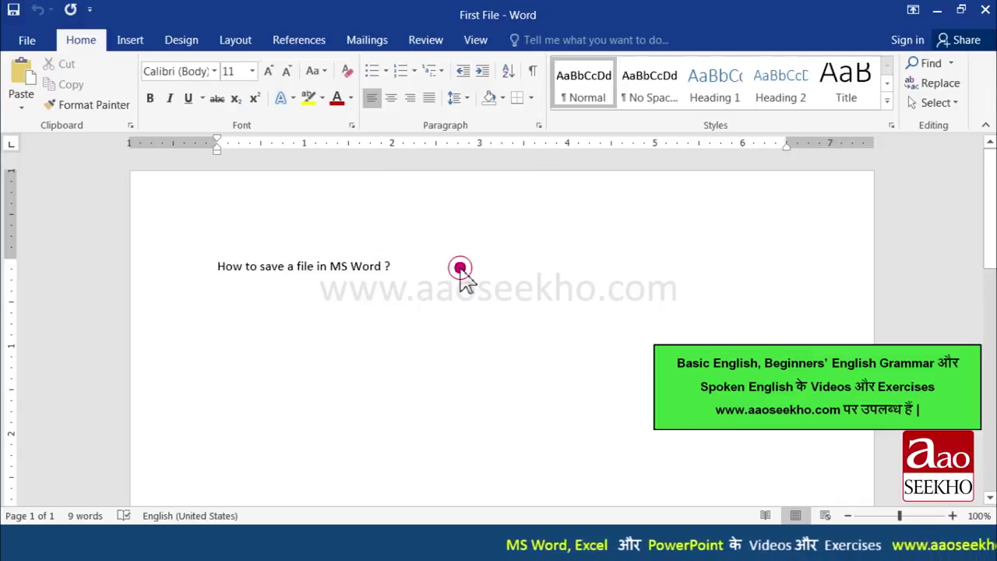
key("Return")
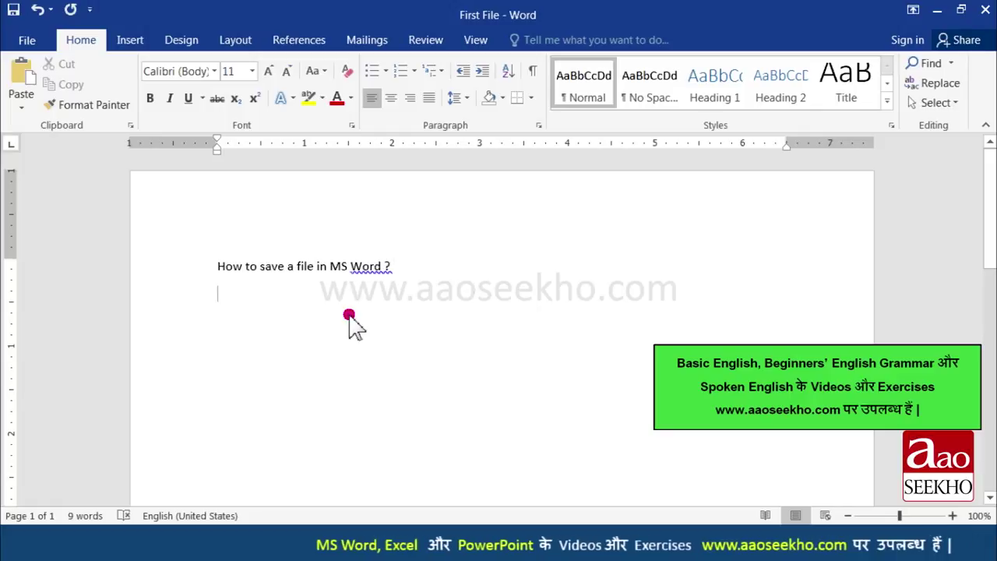
type("I want to save this file in My Documents.")
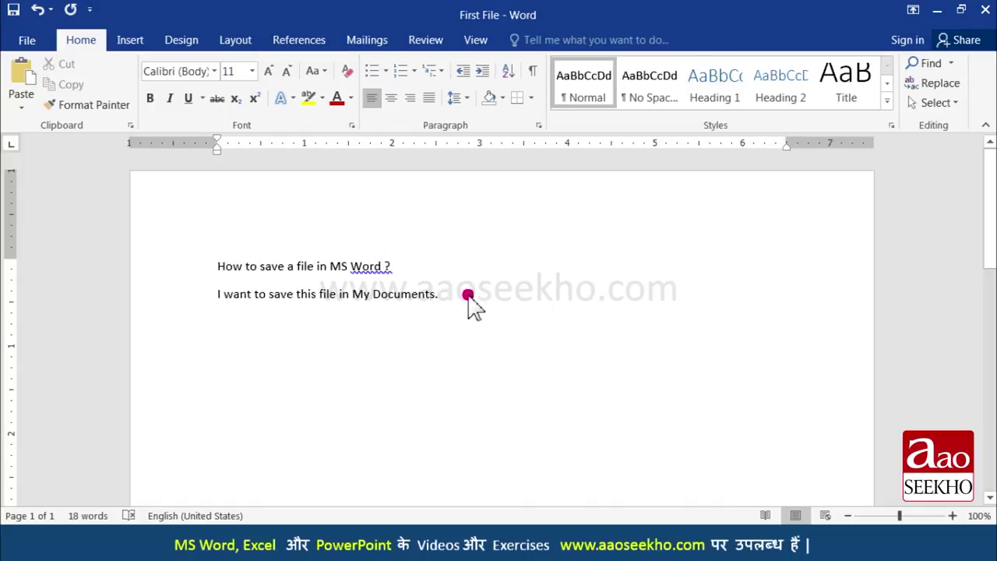
- Save a copy into My Documents, renaming it 'First File edited'
left_click(44, 45)
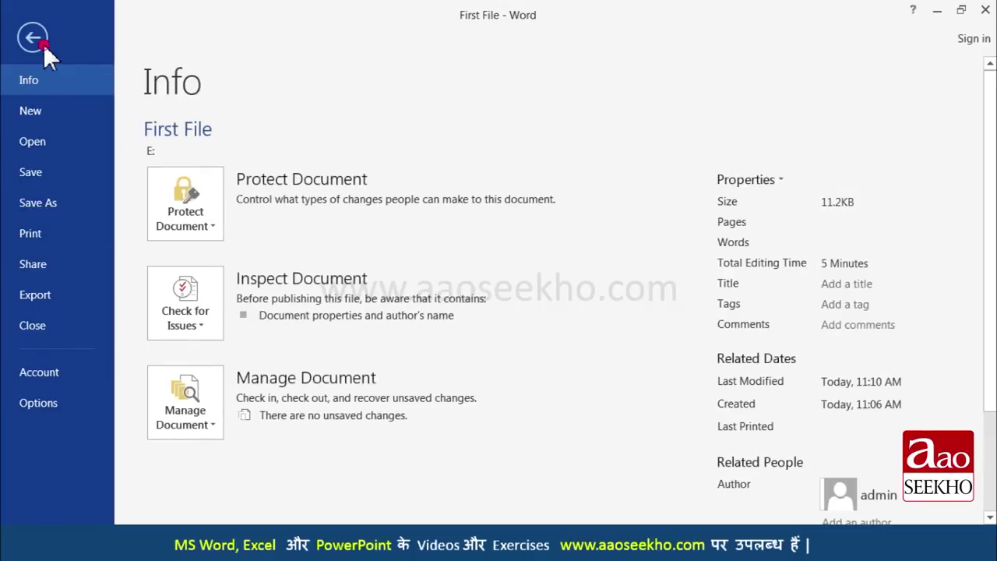
left_click(49, 204)
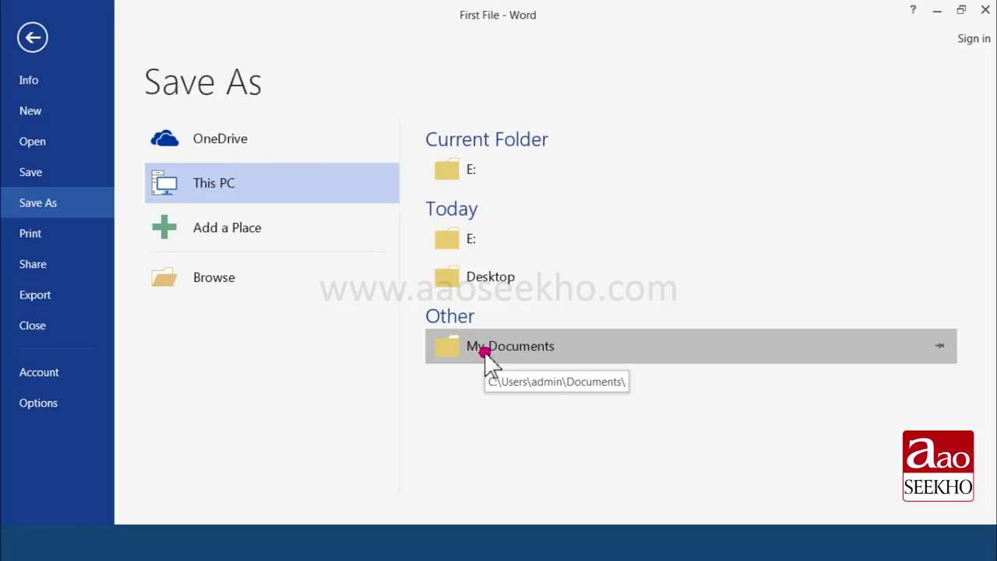
left_click(485, 353)
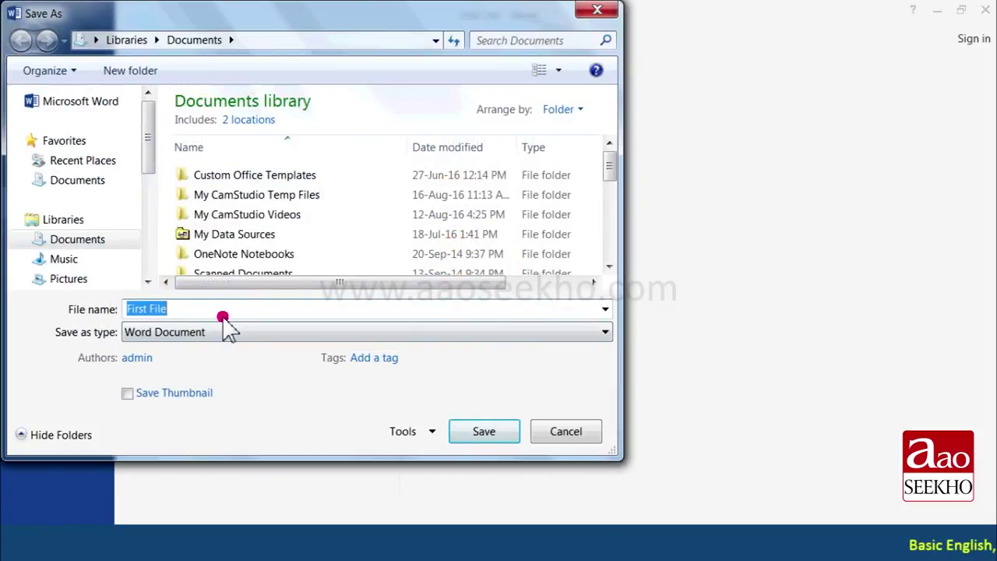
left_click(238, 311)
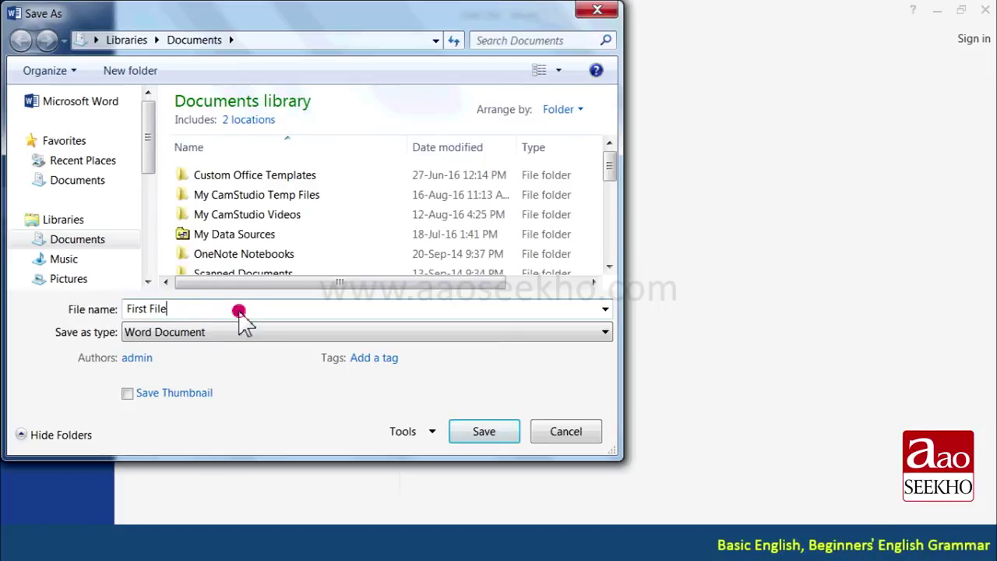
type(" e")
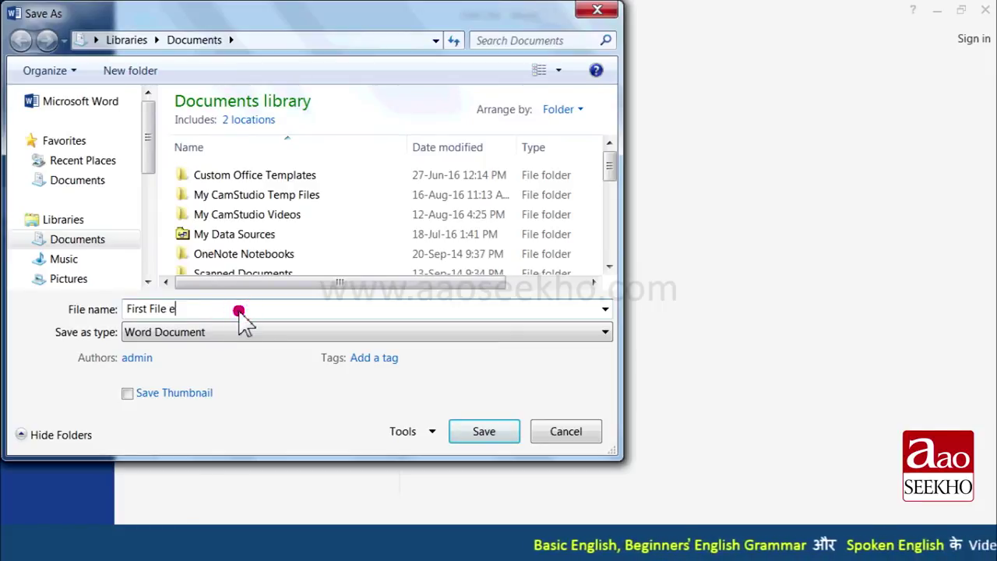
type("dited")
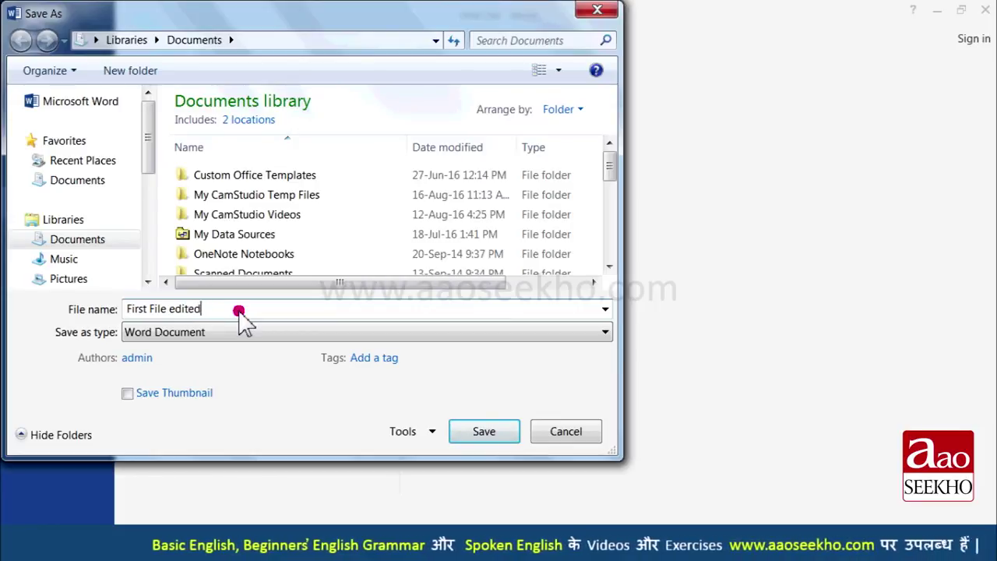
left_click(485, 437)
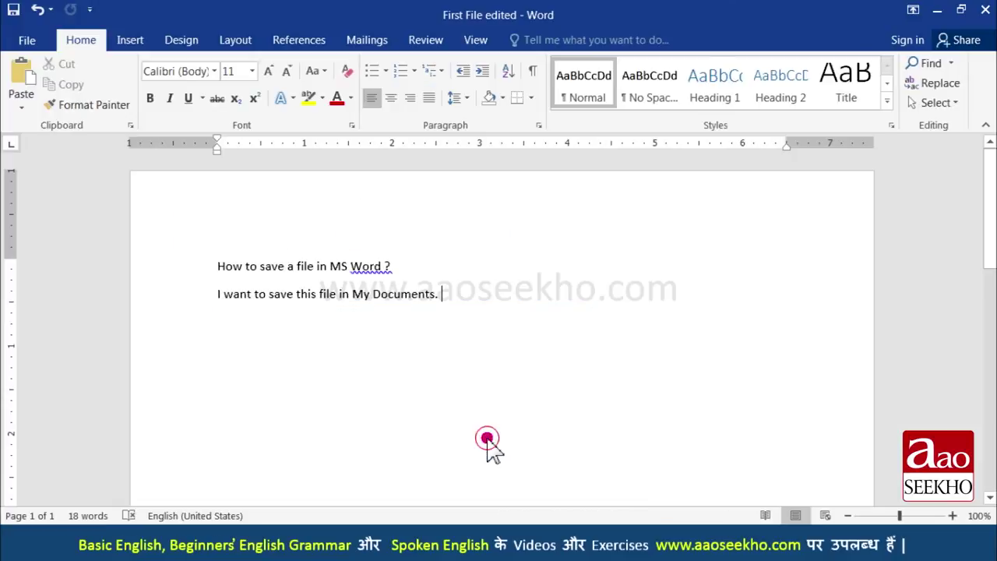